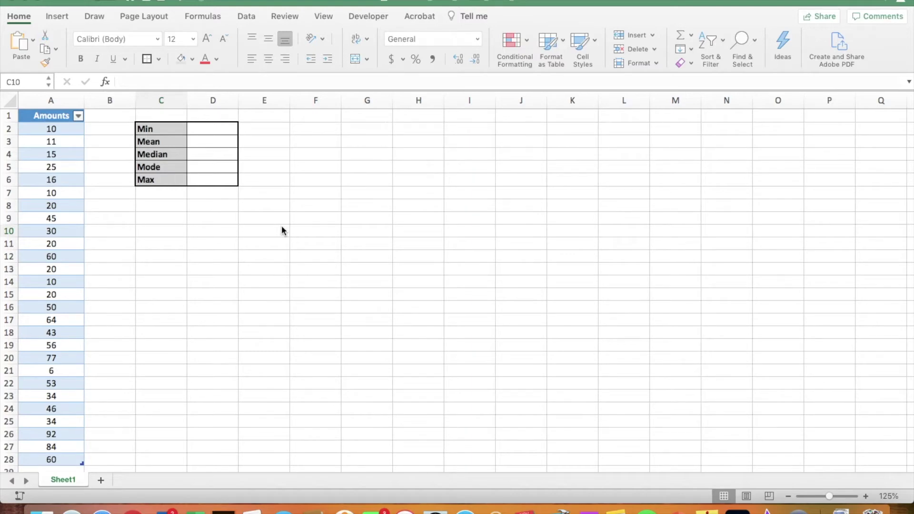
Step: Review the summary table labels: Min, Mean, Median, Mode and Max
left_click(228, 159)
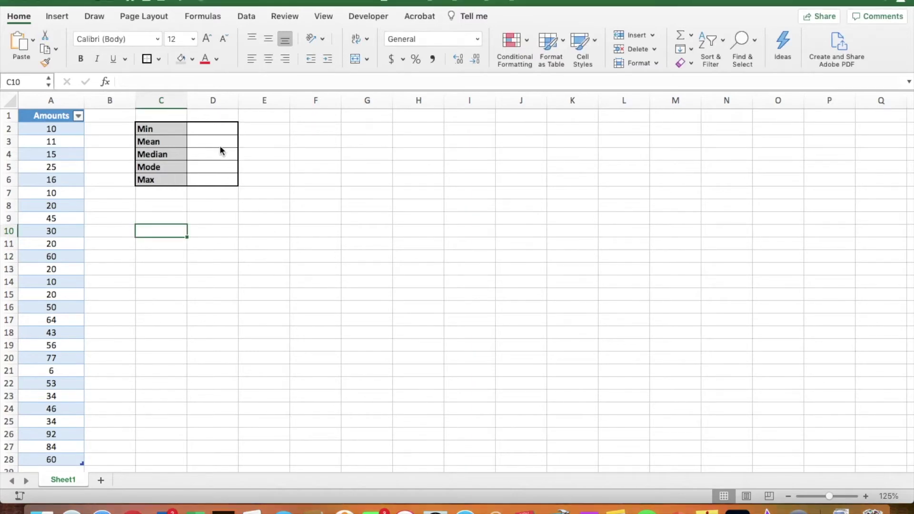
left_click(176, 132)
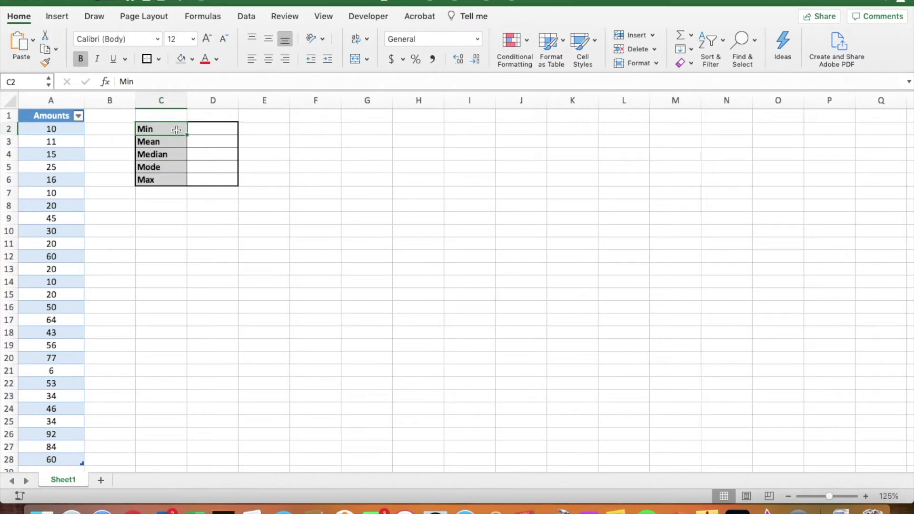
left_click(178, 143)
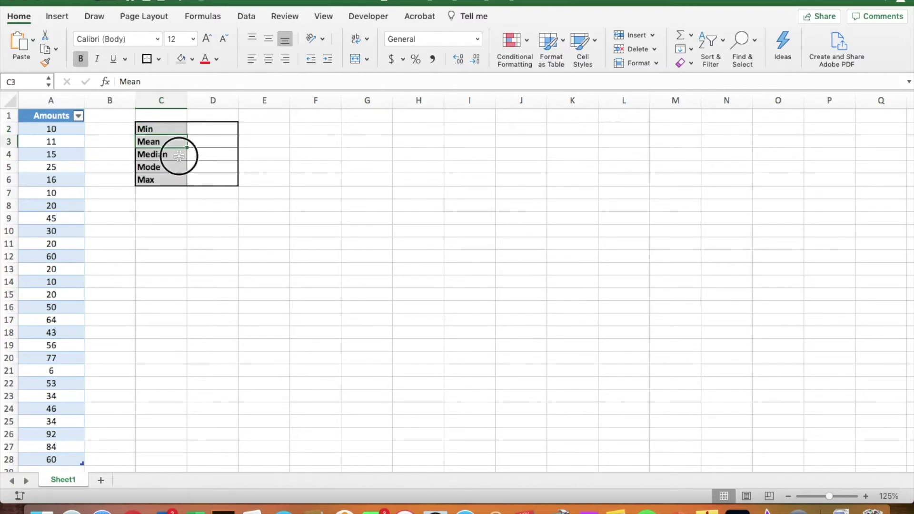
left_click(177, 168)
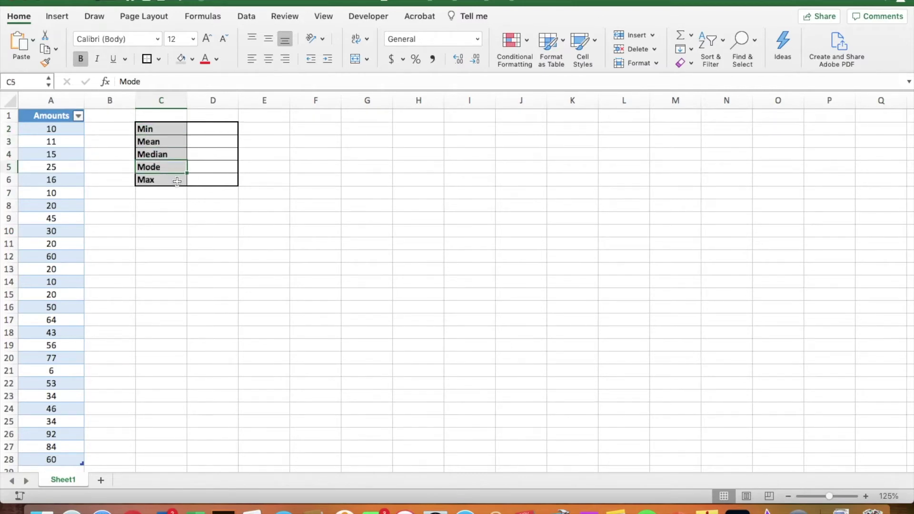
left_click(178, 180)
left_click(169, 205)
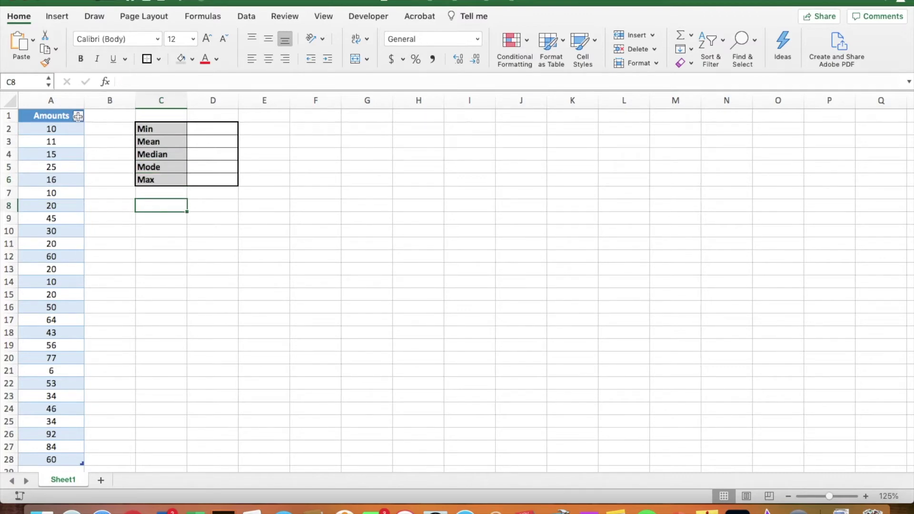
Step: Sort the Amounts column ascending, so it runs from 6 up to 92
left_click(78, 117)
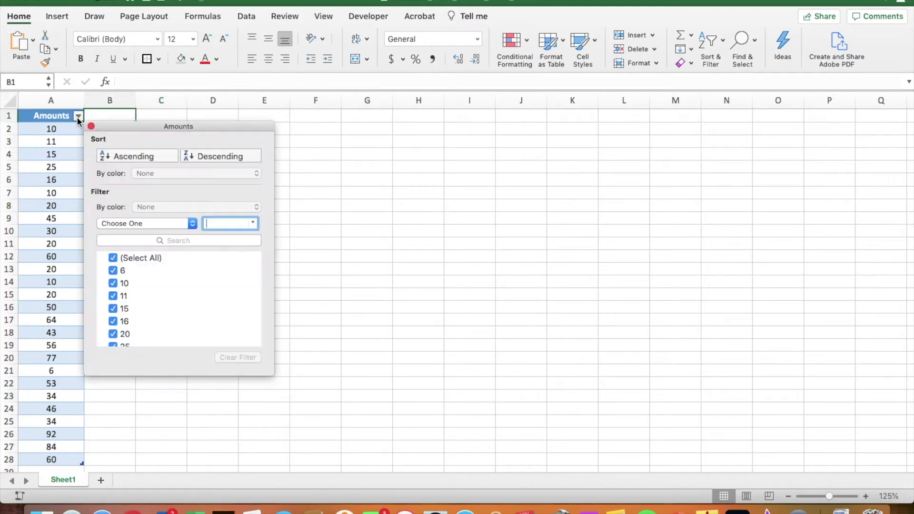
left_click(95, 122)
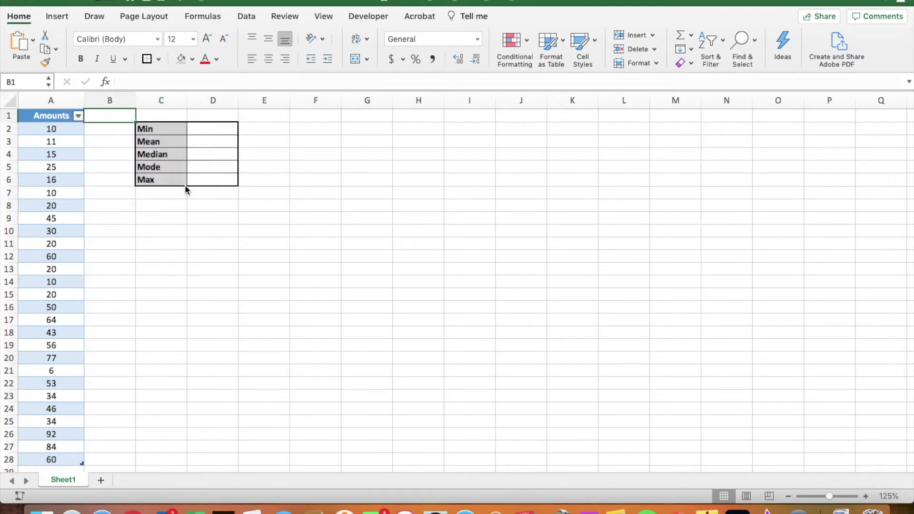
left_click(78, 115)
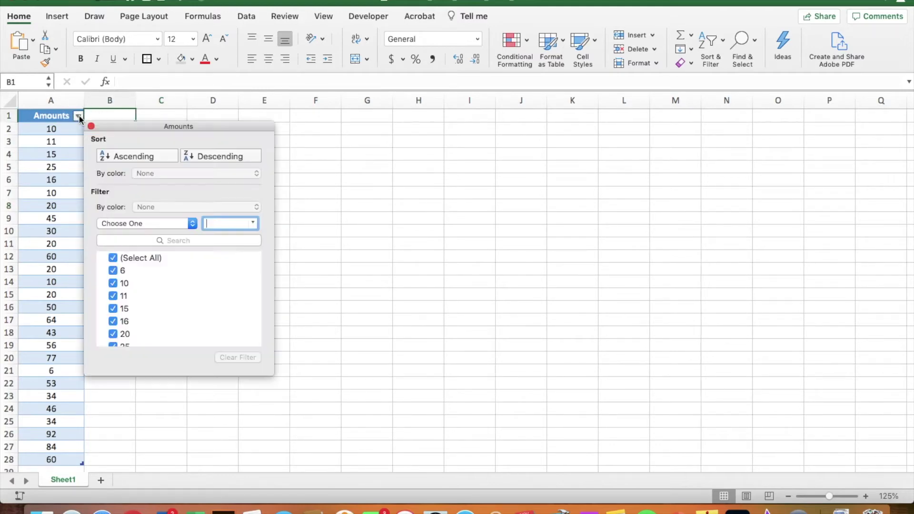
left_click(135, 156)
left_click(346, 207)
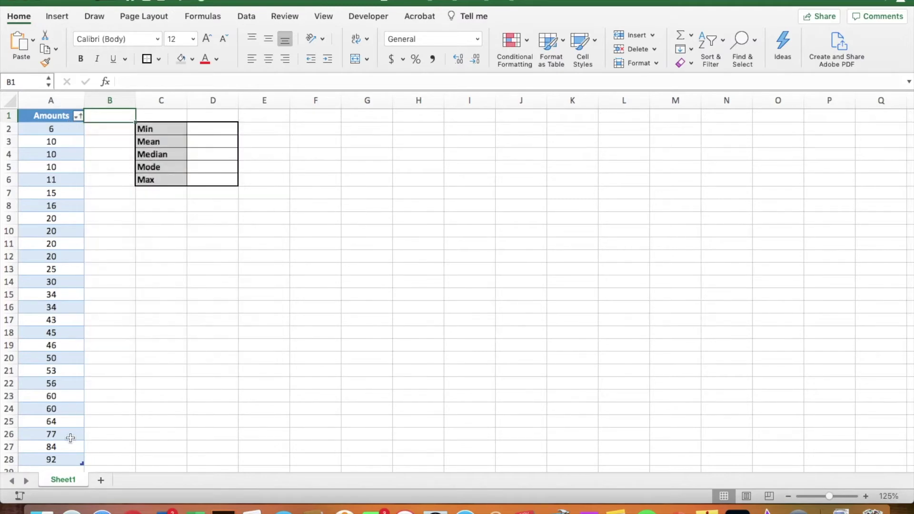
left_click(205, 231)
Step: Enter =MIN(Table1[Amounts]) in the cell beside Min, giving 6
left_click(205, 129)
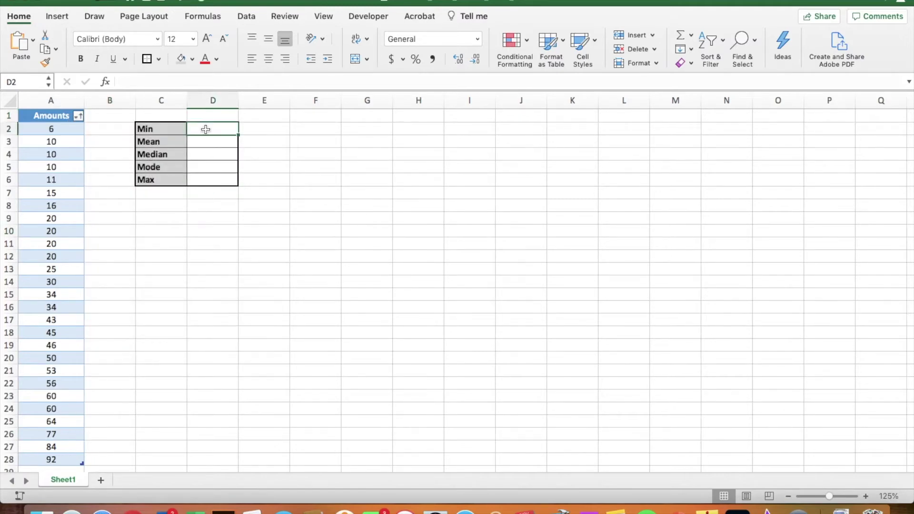
type("=")
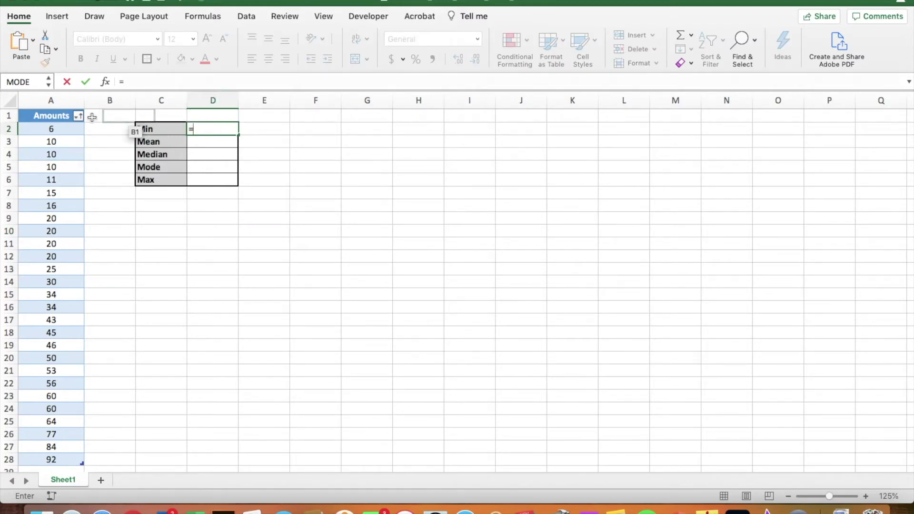
type("min")
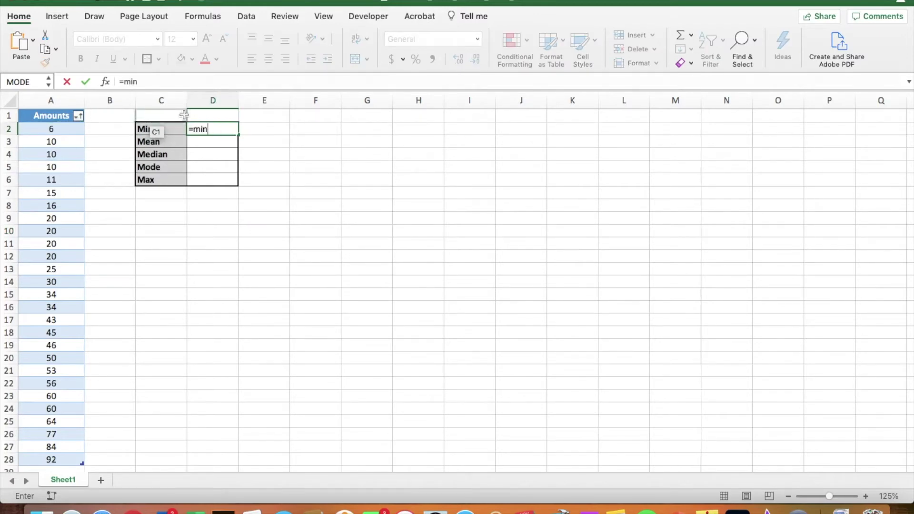
type("(")
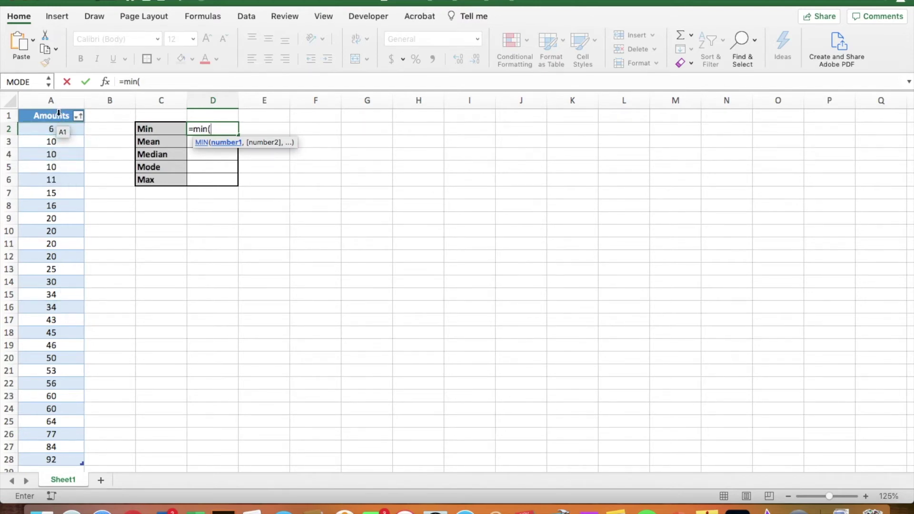
left_click(59, 112)
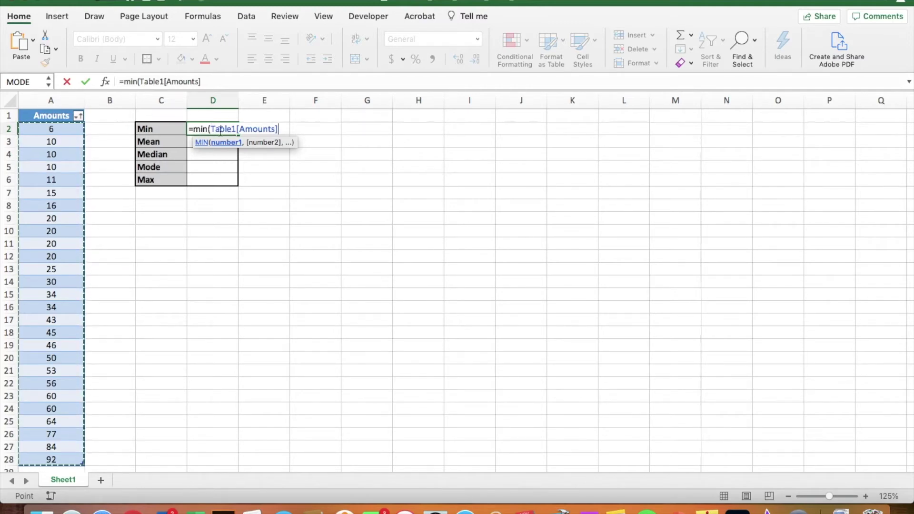
type(")")
key("Return")
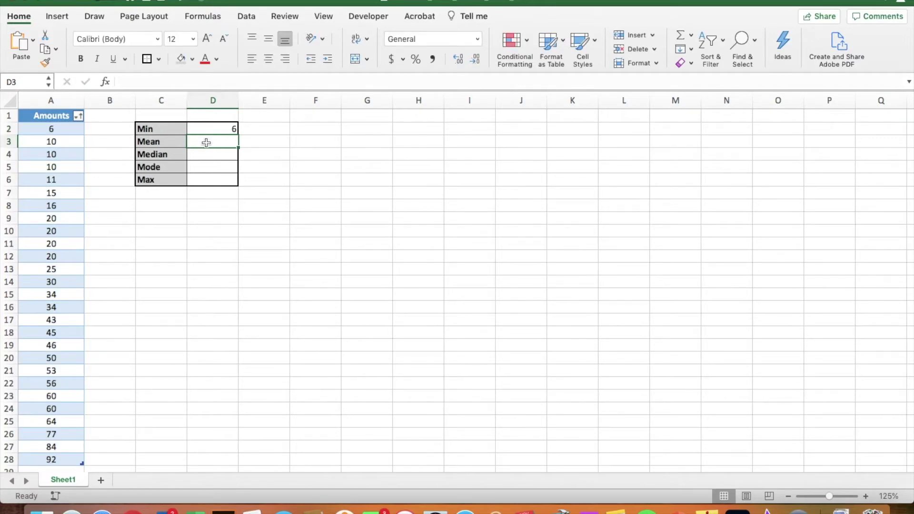
type("=mean(")
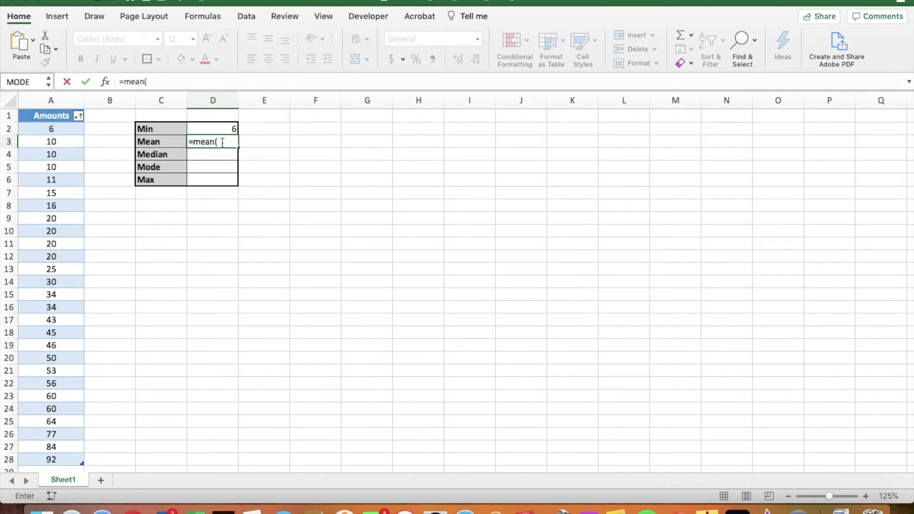
Step: Enter =AVERAGE(Table1[Amounts]) in D3, correcting the function name, giving 37.444444
key("BackSpace")
key("BackSpace")
key("BackSpace")
key("BackSpace")
key("BackSpace")
type("erag")
key("BackSpace")
key("BackSpace")
type("age(")
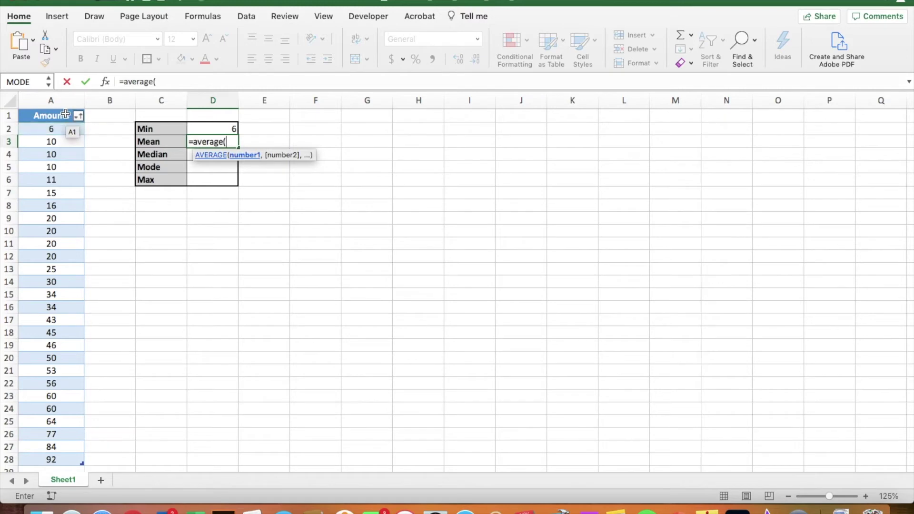
left_click(65, 112)
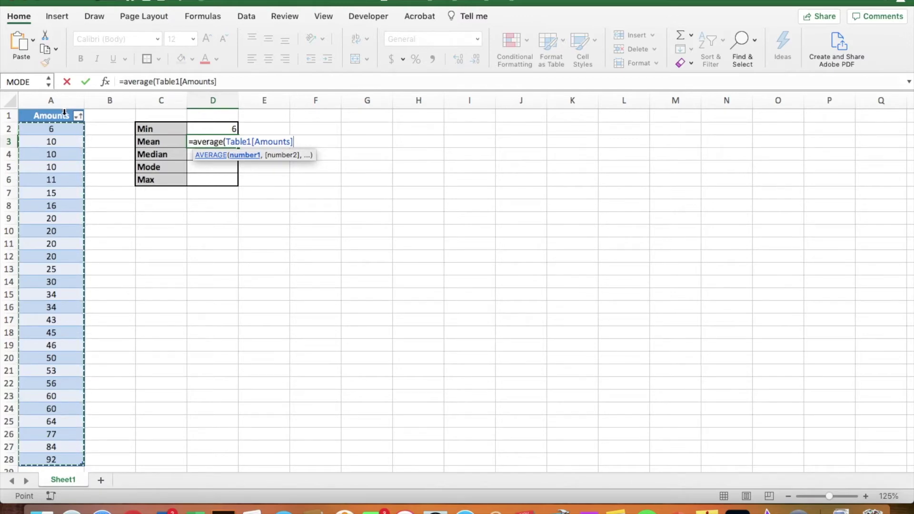
type(")")
key("Return")
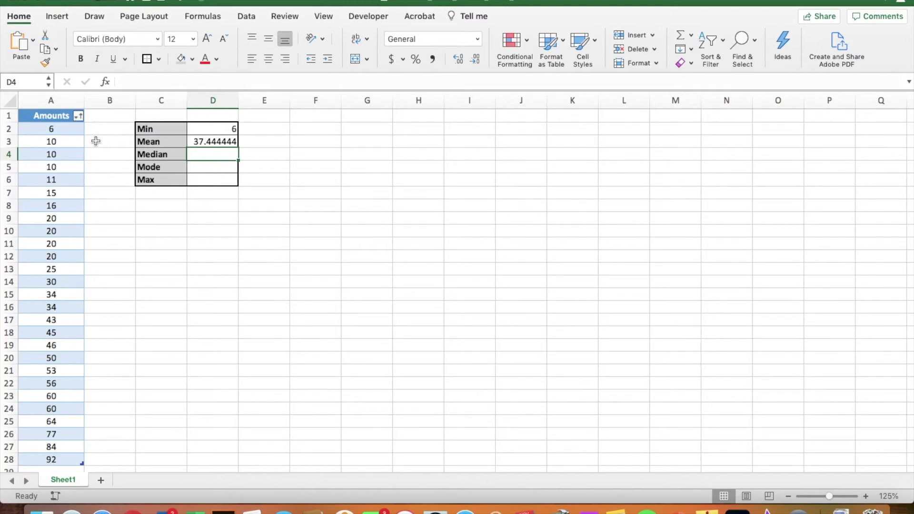
left_click_drag(72, 129, 66, 460)
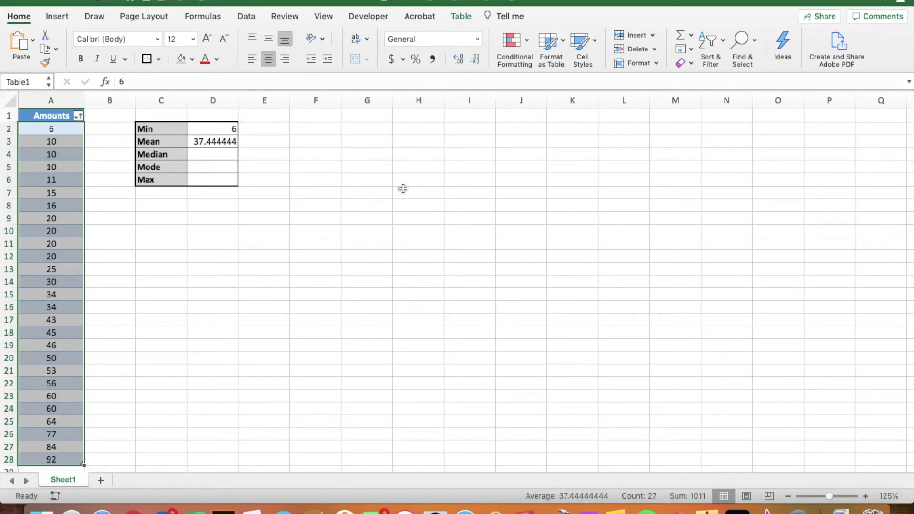
left_click(366, 166)
type("10")
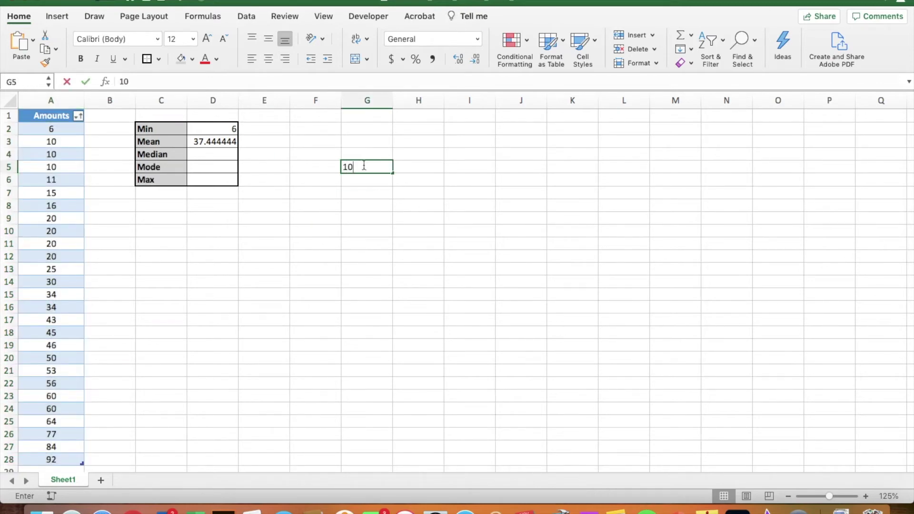
key("BackSpace")
key("BackSpace")
type("=")
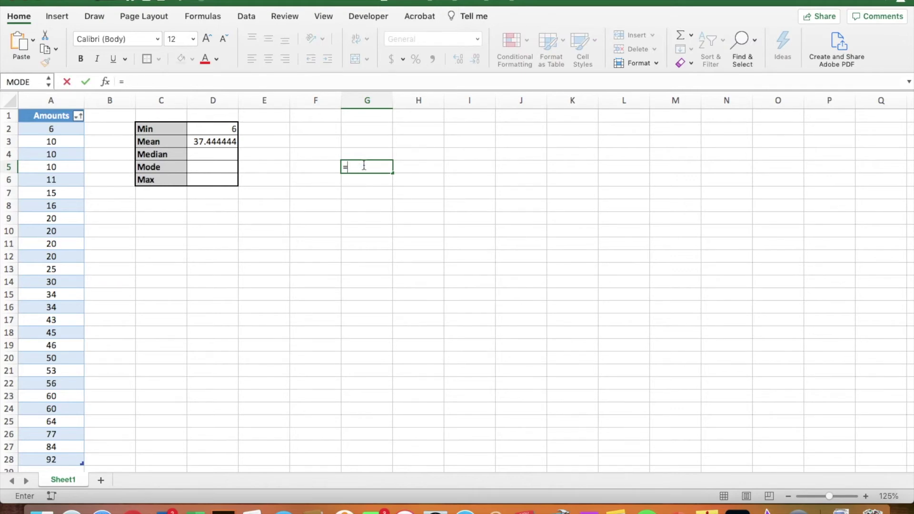
type("2")
key("BackSpace")
type("1011/27")
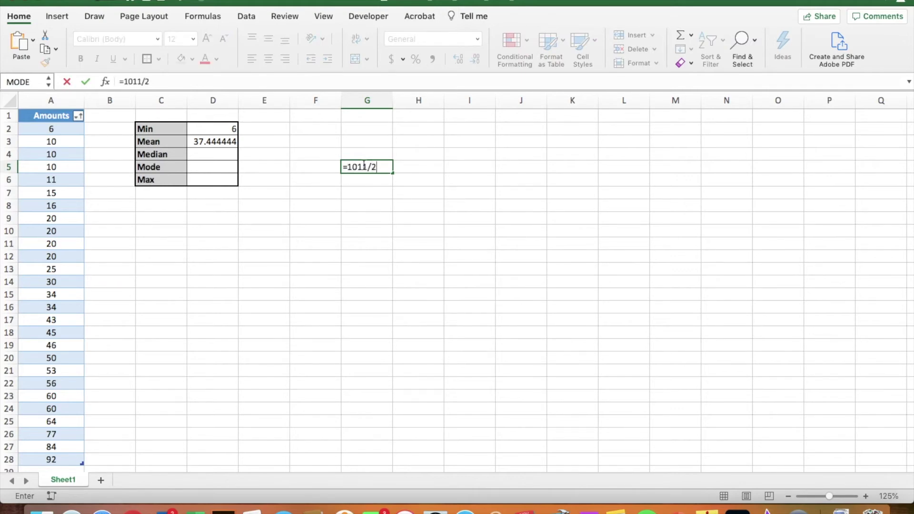
key("Return")
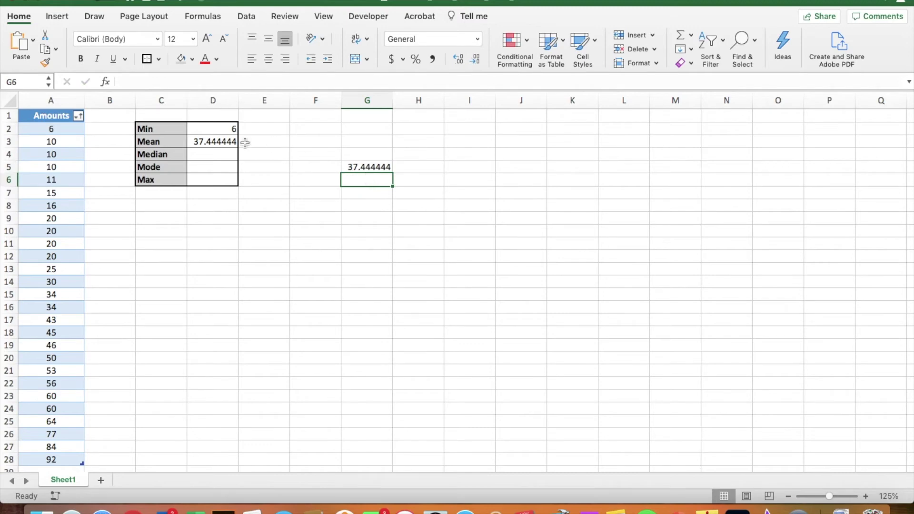
left_click(367, 166)
key("Delete")
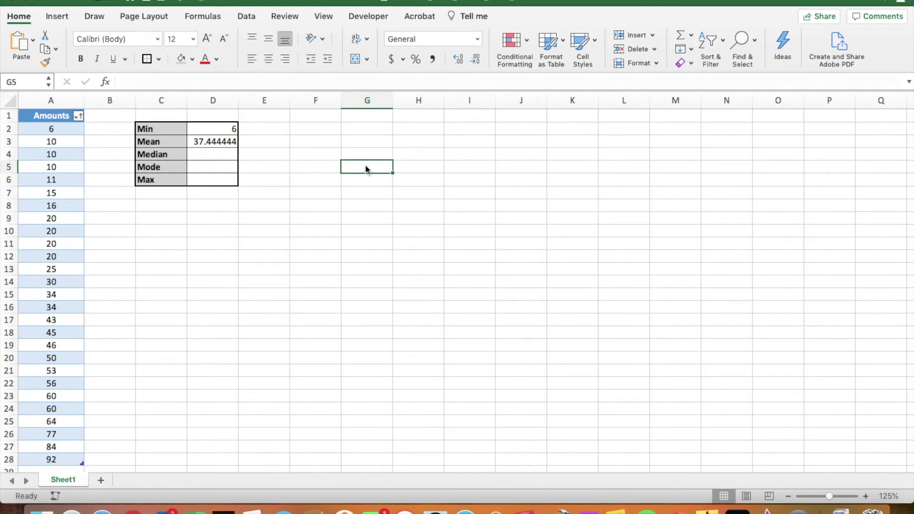
left_click(209, 154)
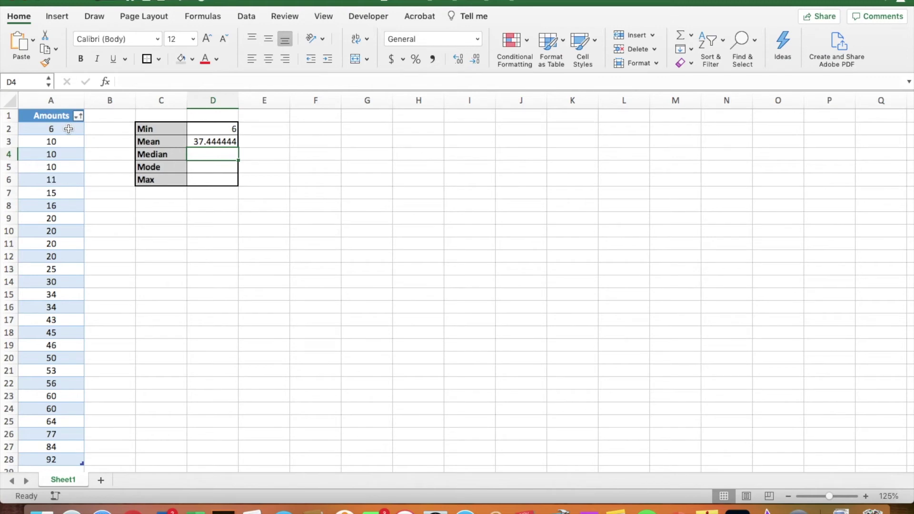
left_click(68, 129)
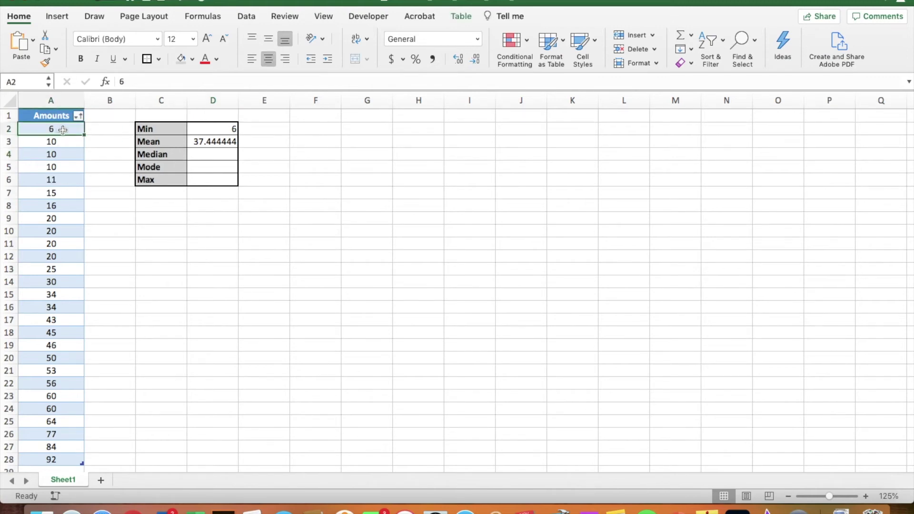
left_click(68, 460)
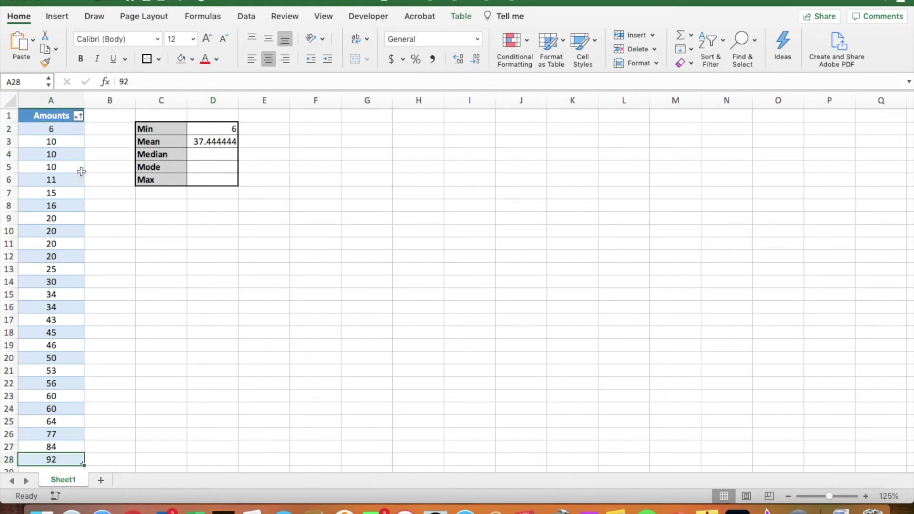
key("Return")
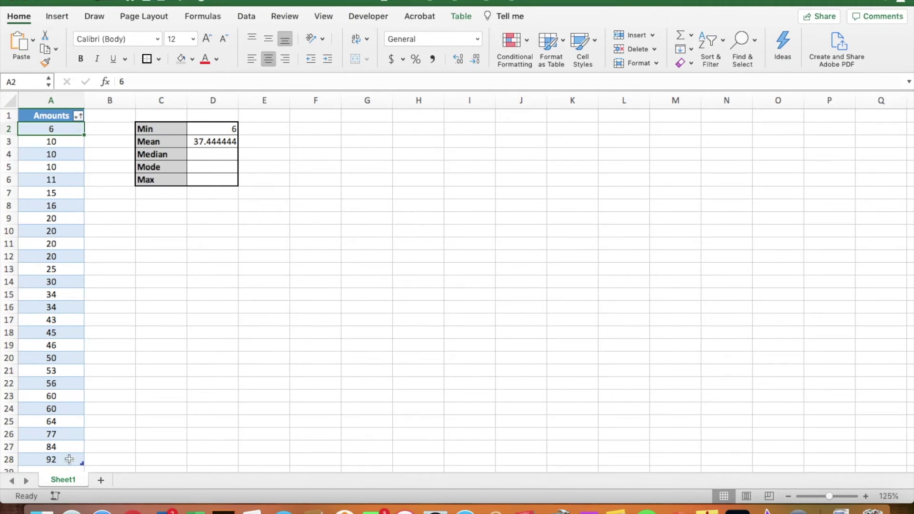
key("Return")
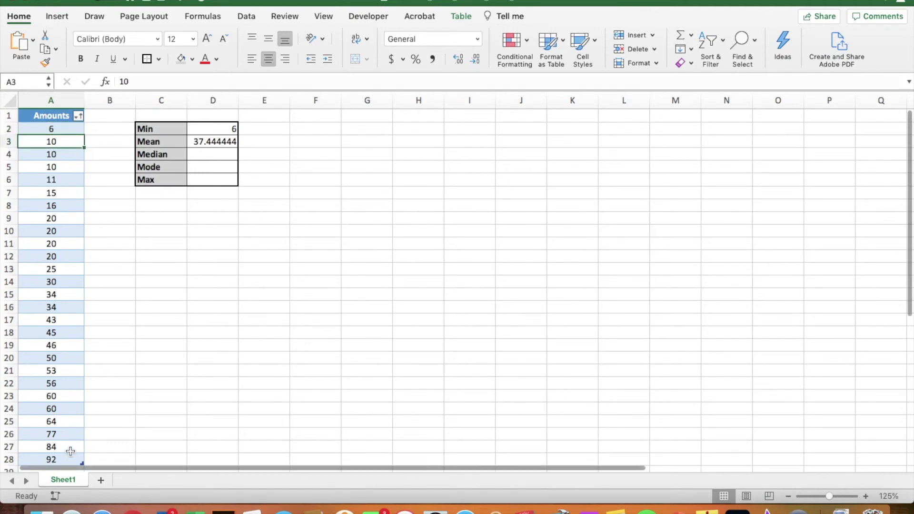
left_click(71, 449)
left_click(72, 152)
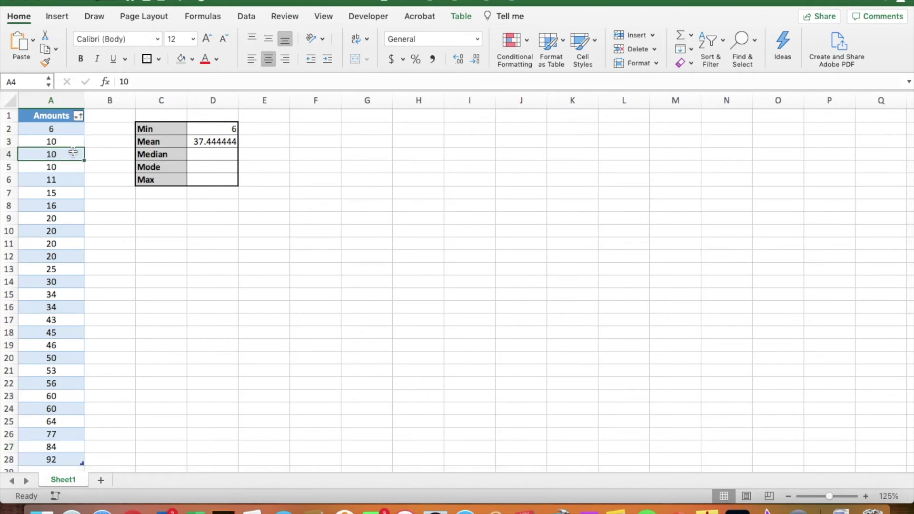
left_click(70, 436)
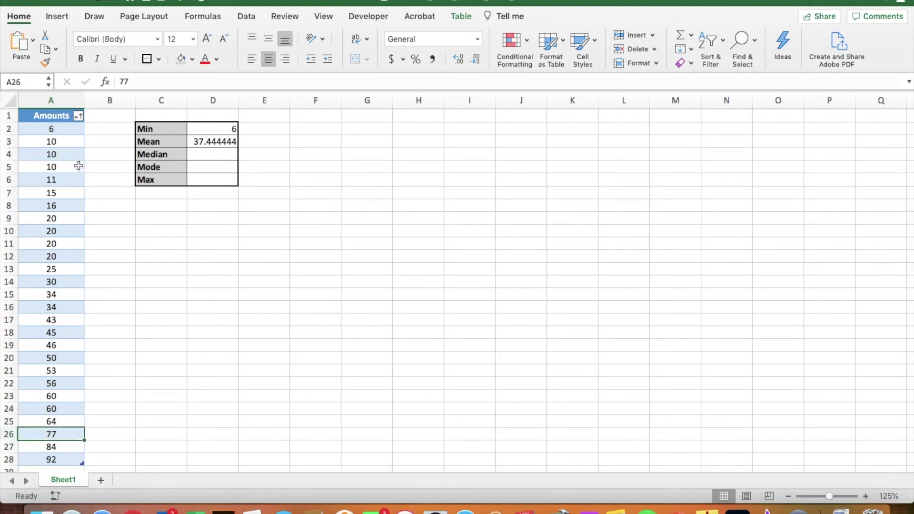
left_click(65, 295)
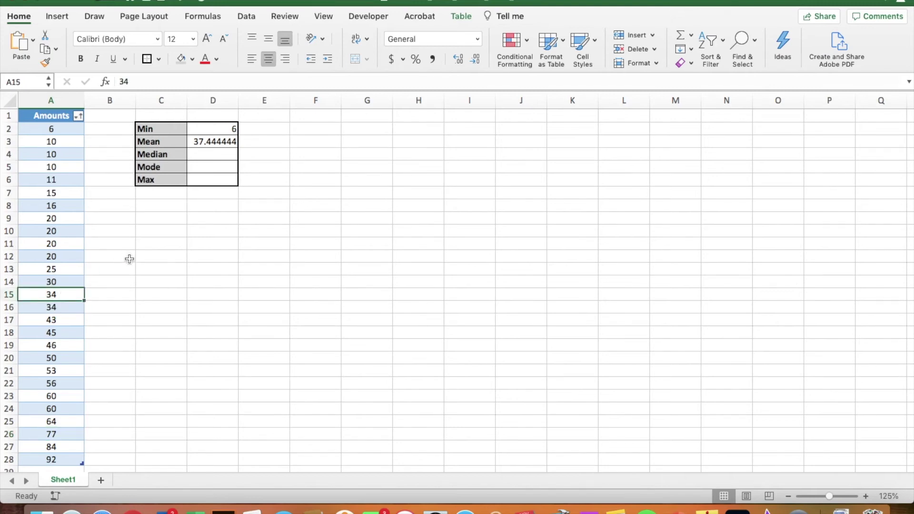
left_click(212, 155)
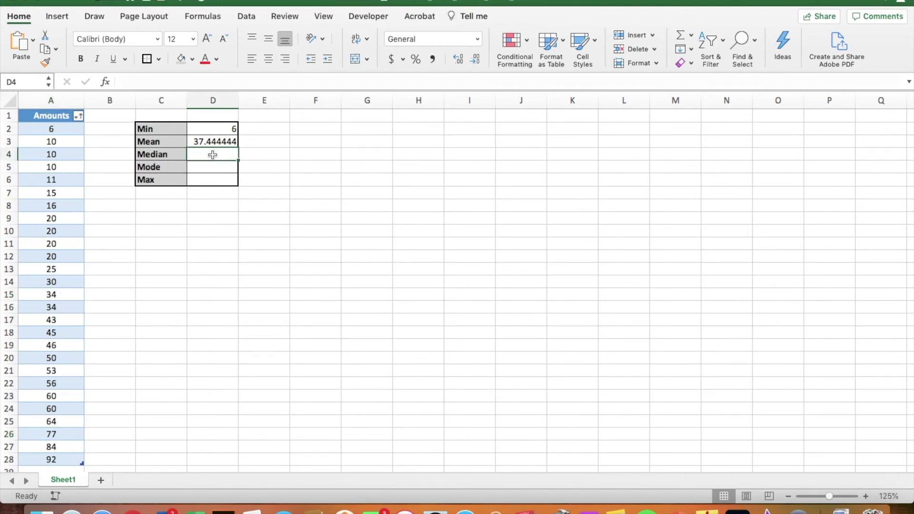
type("=medi")
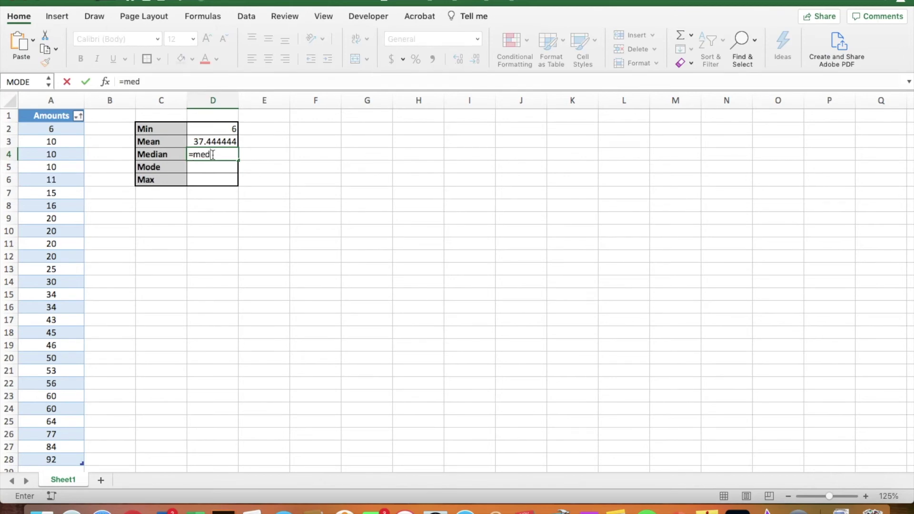
type("an(")
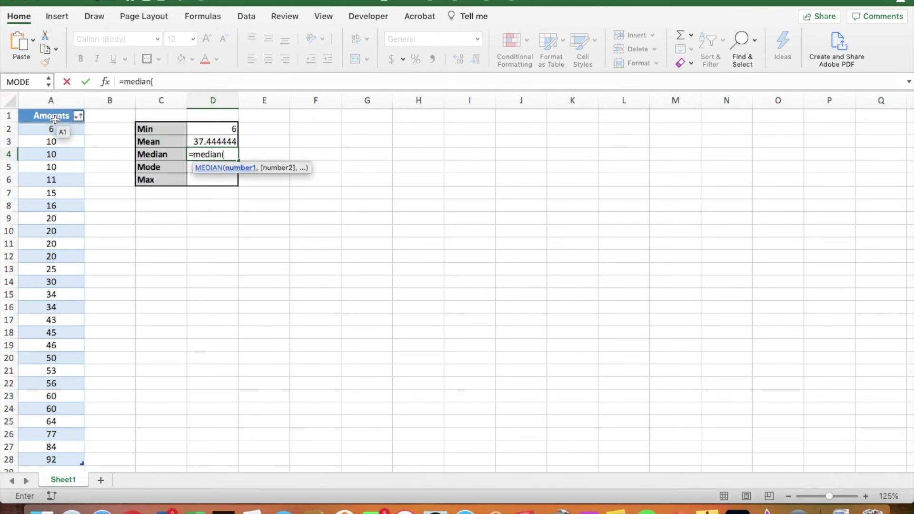
Step: Enter =MEDIAN(Table1[Amounts]) in D4, giving 34
left_click(54, 111)
type(")")
key("Return")
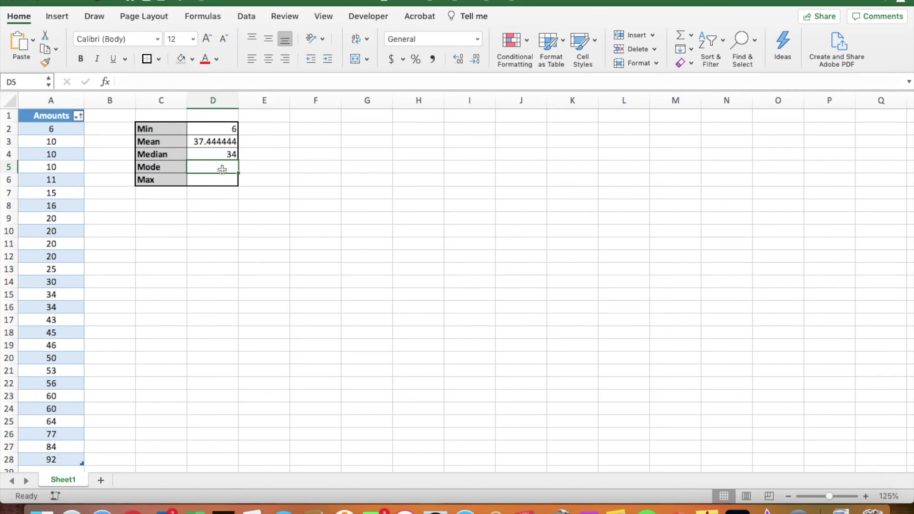
type("=sode(")
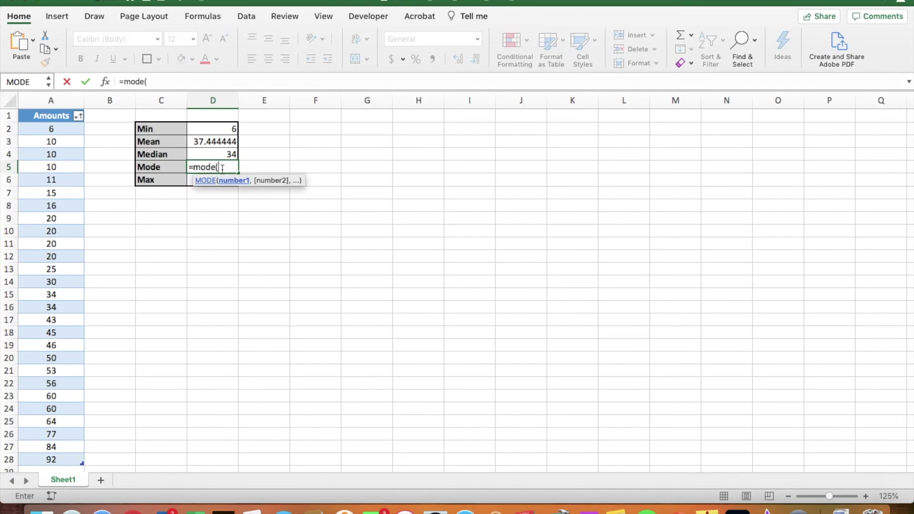
Step: Enter =MODE(Table1[Amounts]) in D5 for 20, and highlight the repeated 20s in A9:A12
left_click(58, 111)
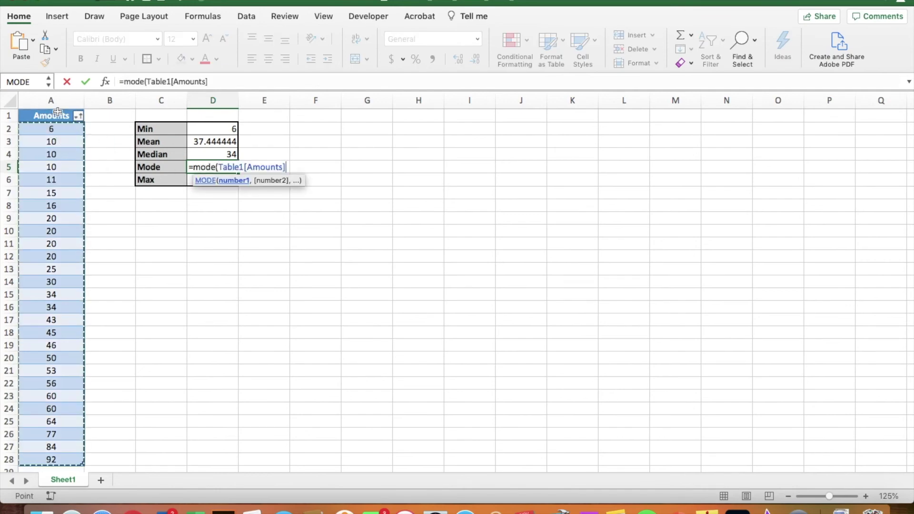
type(")")
key("Return")
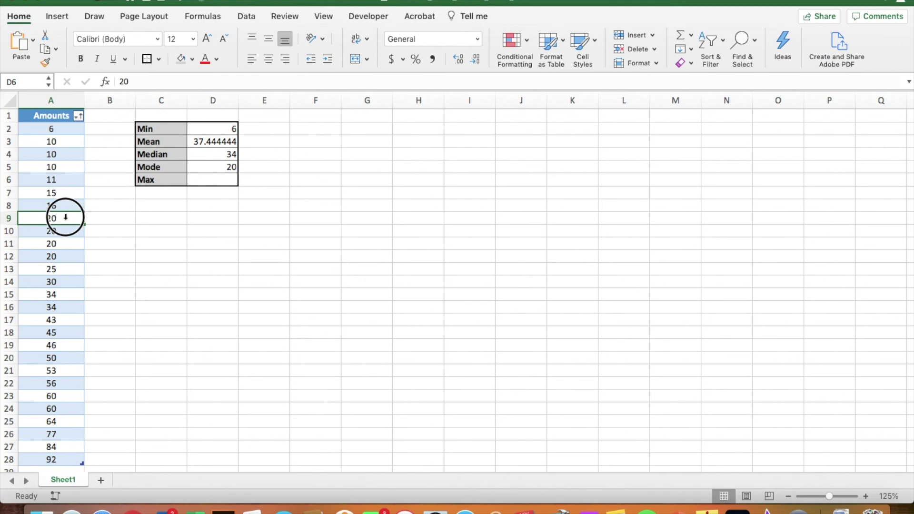
left_click_drag(65, 216, 66, 256)
left_click(66, 256)
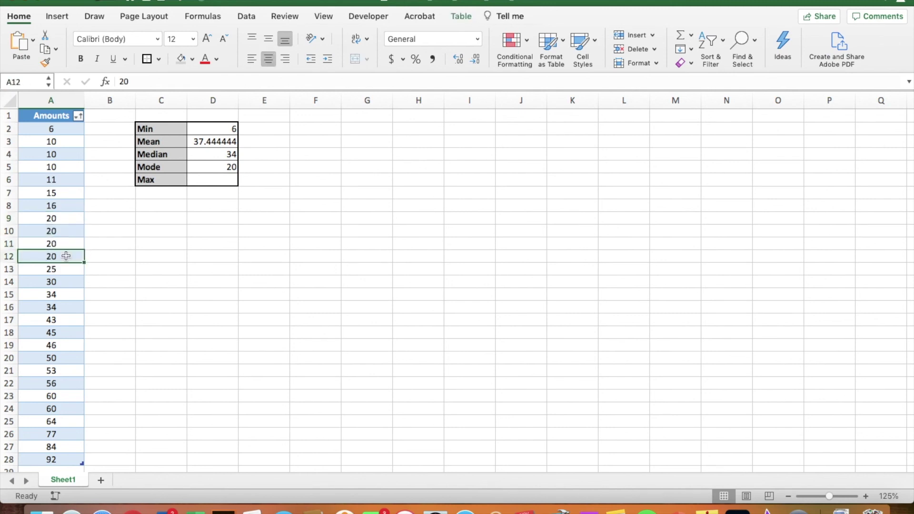
left_click(182, 209)
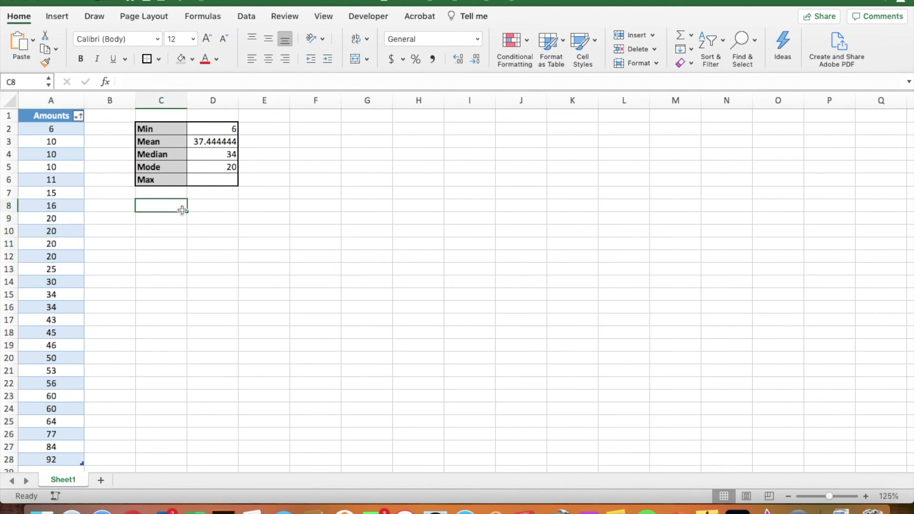
Step: Enter =MAX(Table1[Amounts]) in D6, giving 92
left_click(212, 180)
type("=ma")
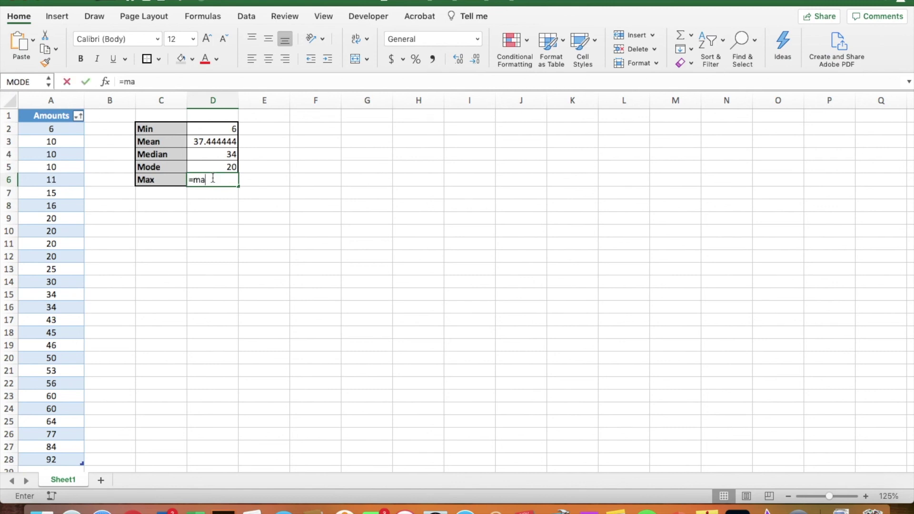
type("x(")
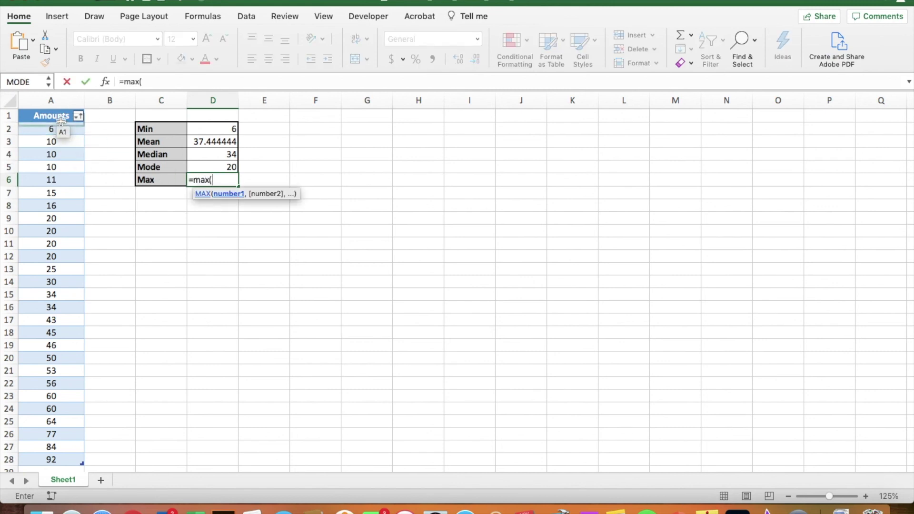
left_click(61, 111)
key("Return")
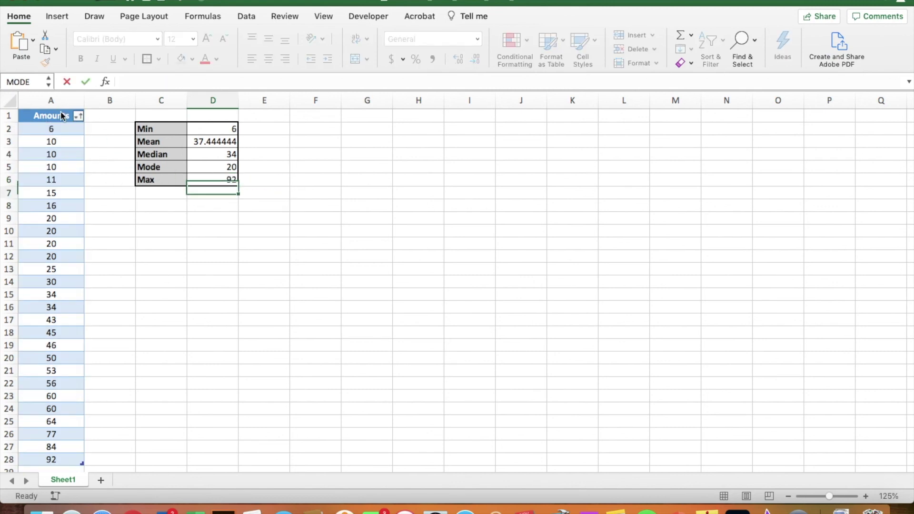